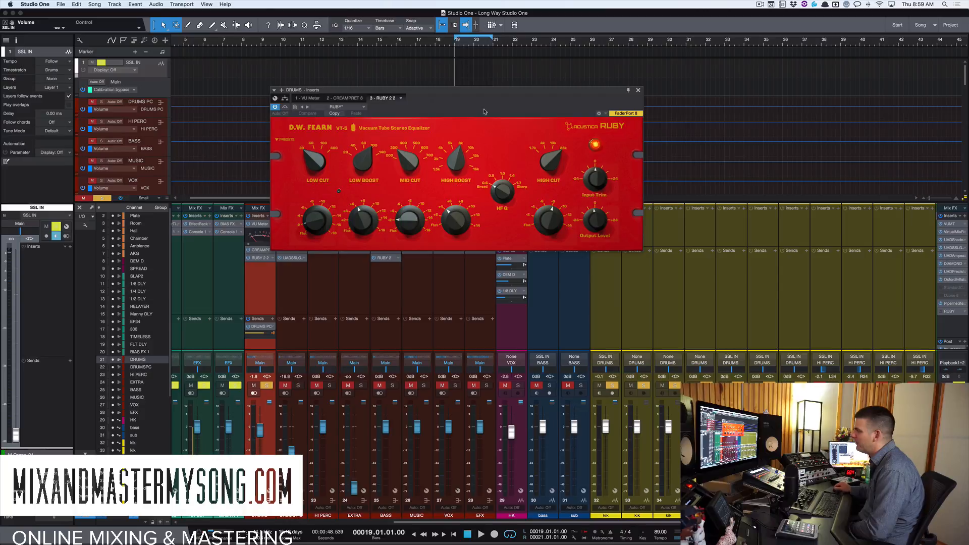
{"action": "left_click_drag", "start_coordinate": [482, 91], "coordinate": [499, 54]}
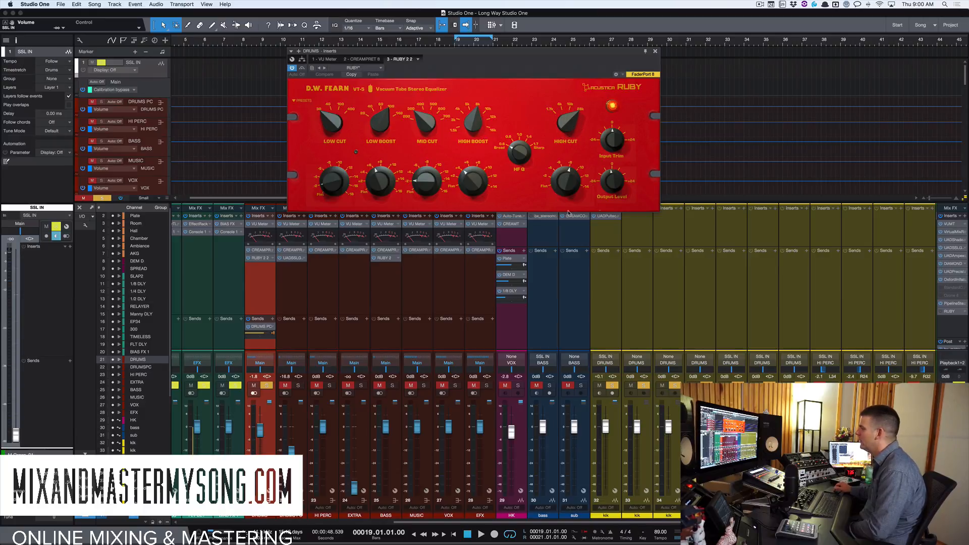
{"action": "left_click", "coordinate": [613, 106]}
{"action": "left_click", "coordinate": [612, 107]}
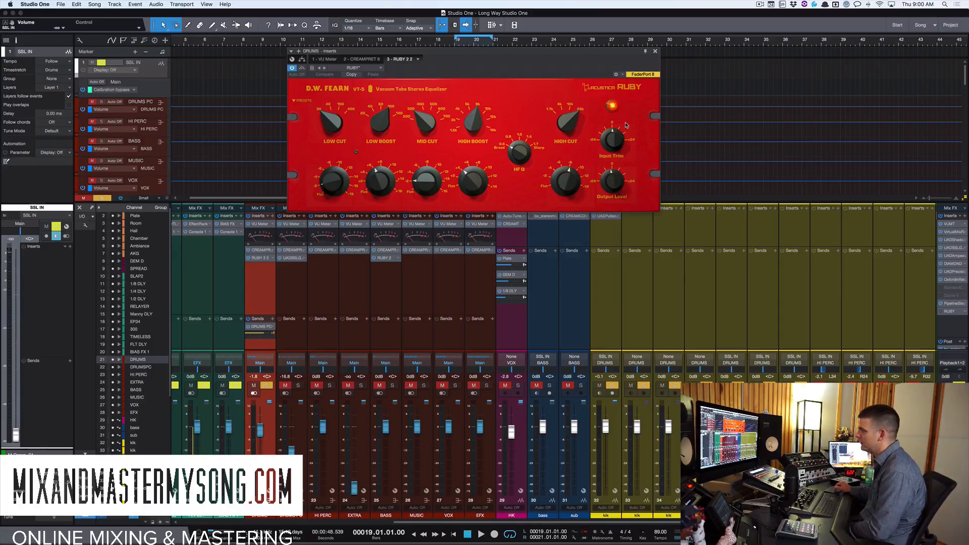
{"action": "left_click_drag", "start_coordinate": [602, 51], "coordinate": [620, 28]}
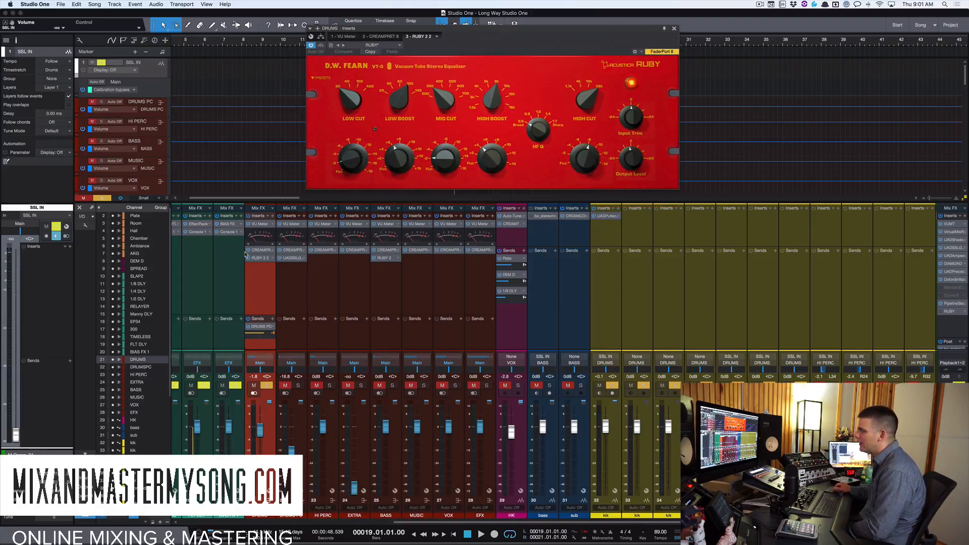
{"action": "left_click", "coordinate": [261, 258]}
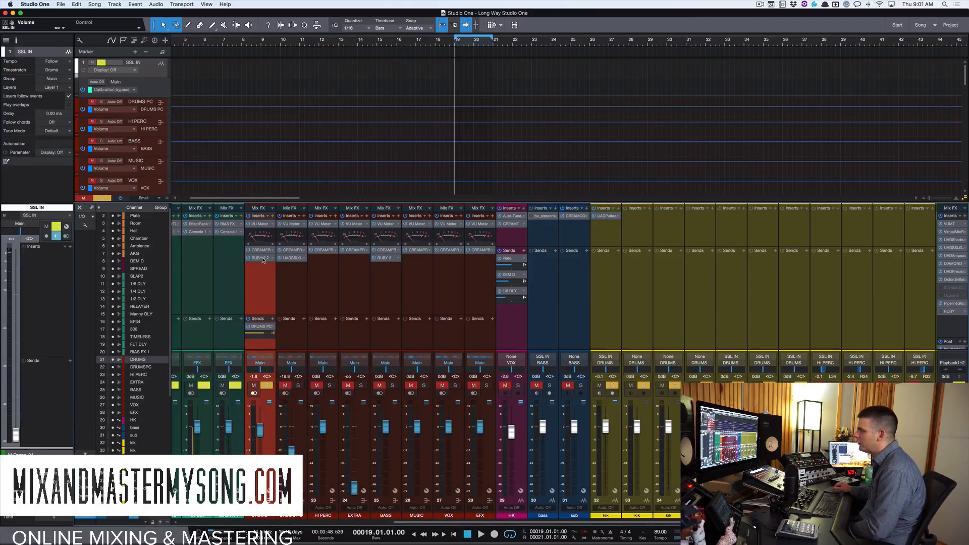
{"action": "left_click", "coordinate": [262, 259]}
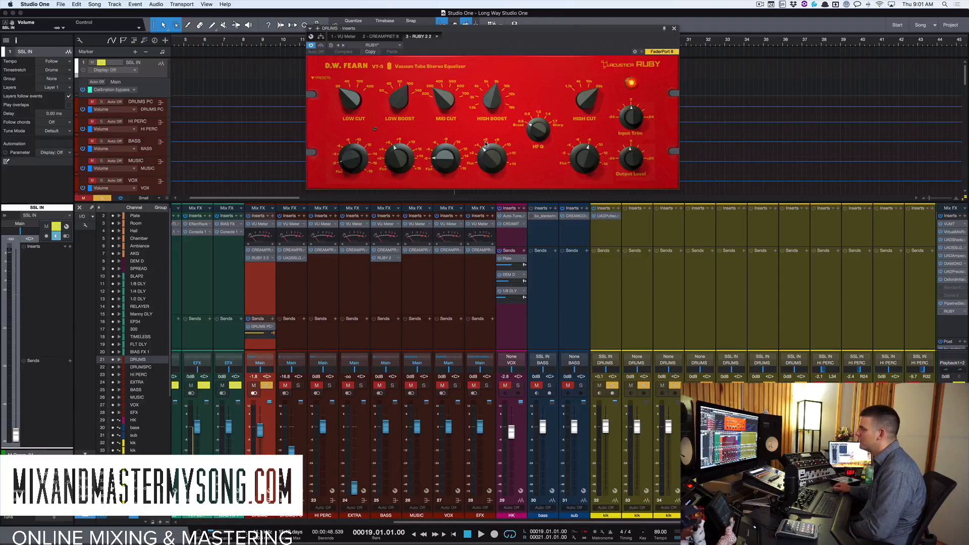
{"action": "left_click_drag", "start_coordinate": [569, 33], "coordinate": [535, 28]}
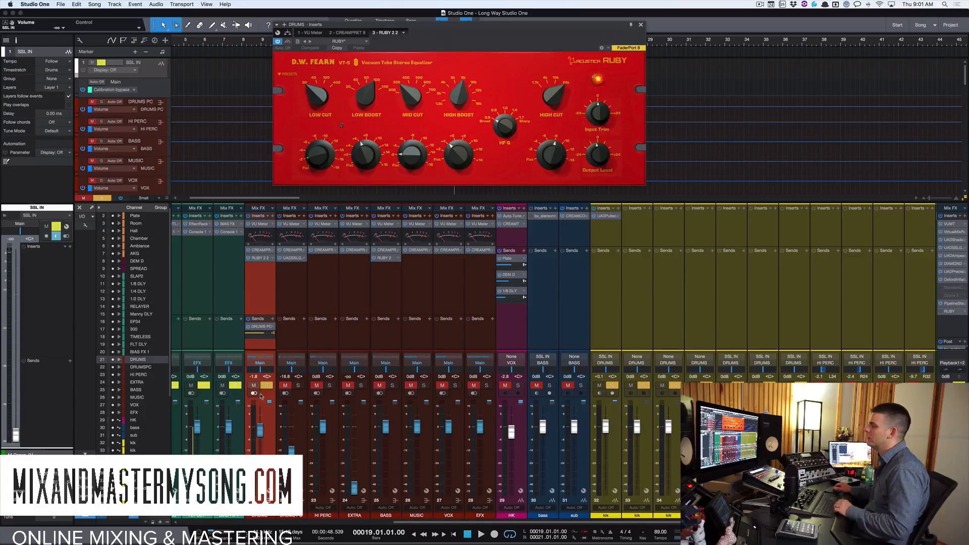
{"action": "left_click", "coordinate": [263, 259]}
{"action": "left_click", "coordinate": [256, 259]}
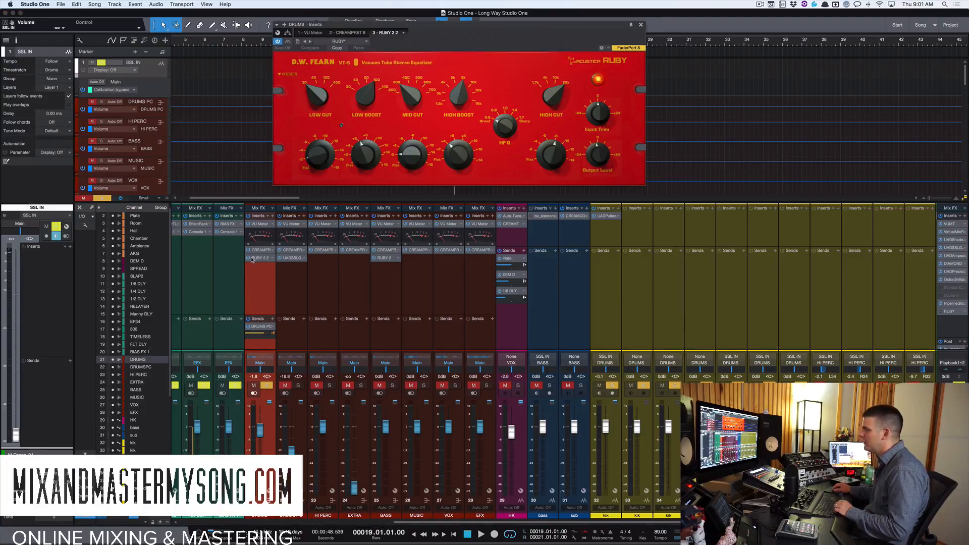
Play back the song to listen to the drums through the Ruby EQ insert.
{"action": "key", "text": "space"}
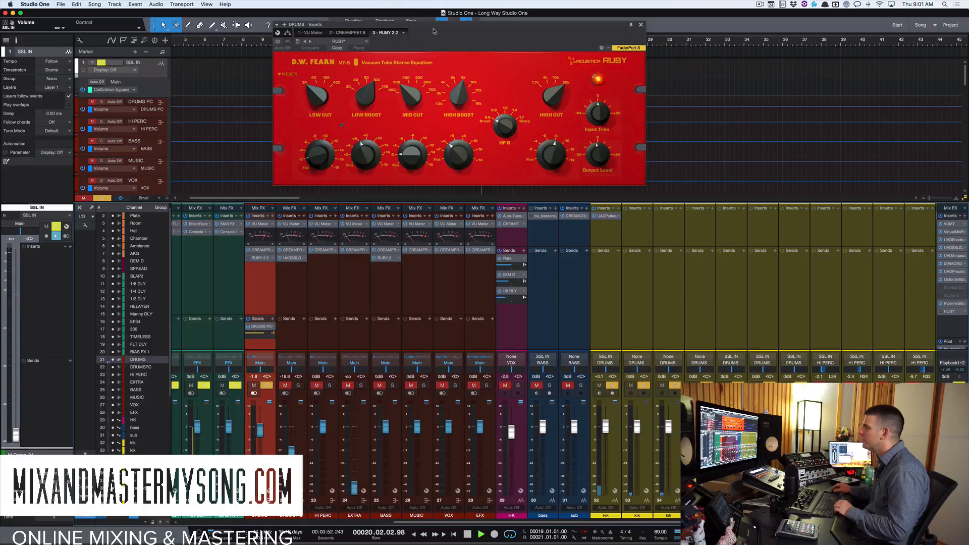
{"action": "left_click_drag", "start_coordinate": [433, 31], "coordinate": [413, 105]}
{"action": "key", "text": "space"}
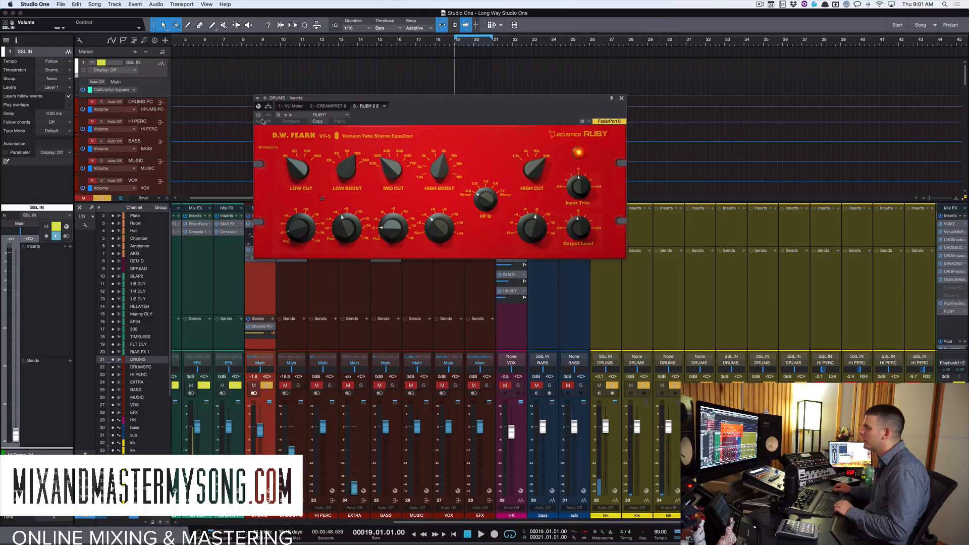
{"action": "left_click_drag", "start_coordinate": [404, 99], "coordinate": [400, 88]}
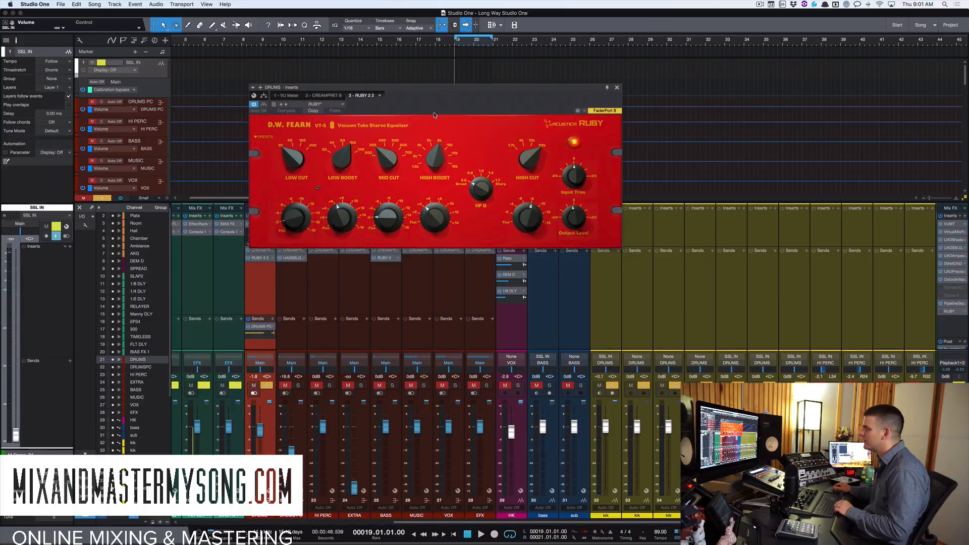
{"action": "key", "text": "space"}
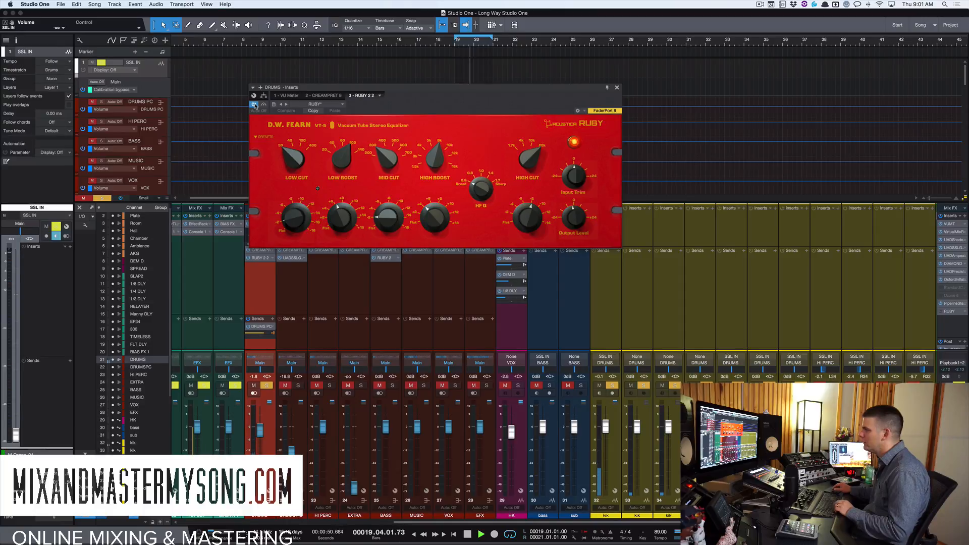
{"action": "key", "text": "space"}
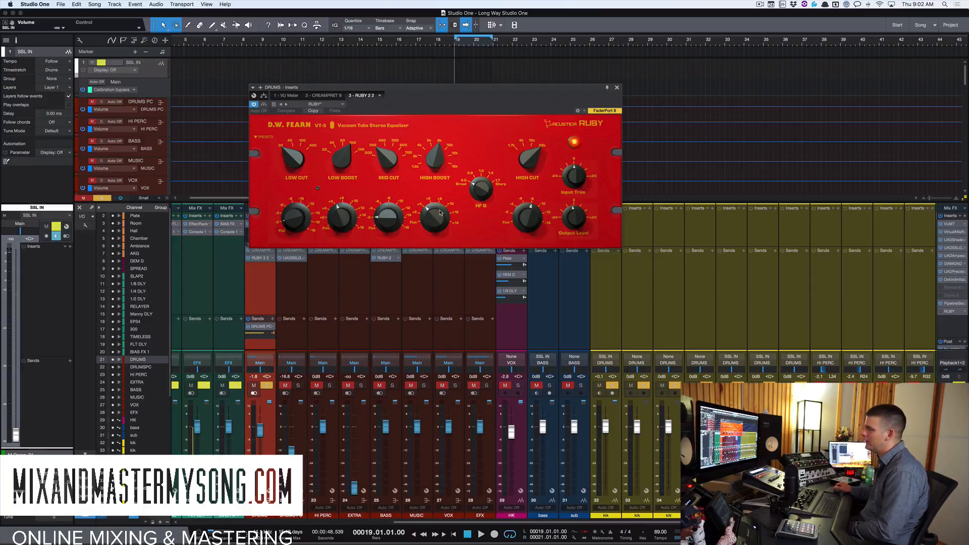
Raise the low boost on the drums' Ruby EQ to about 6 dB while the song plays.
{"action": "left_click_drag", "start_coordinate": [471, 91], "coordinate": [515, 76]}
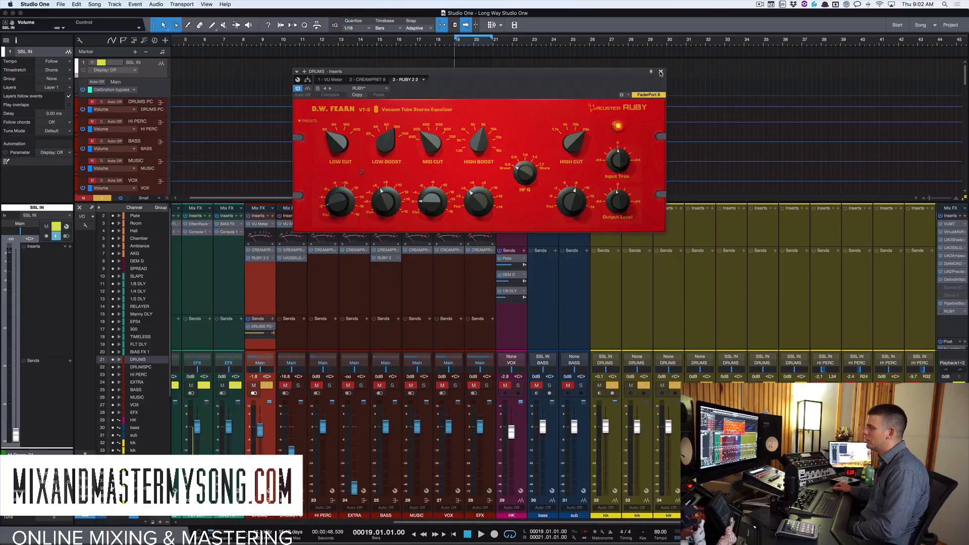
{"action": "left_click_drag", "start_coordinate": [544, 74], "coordinate": [586, 68]}
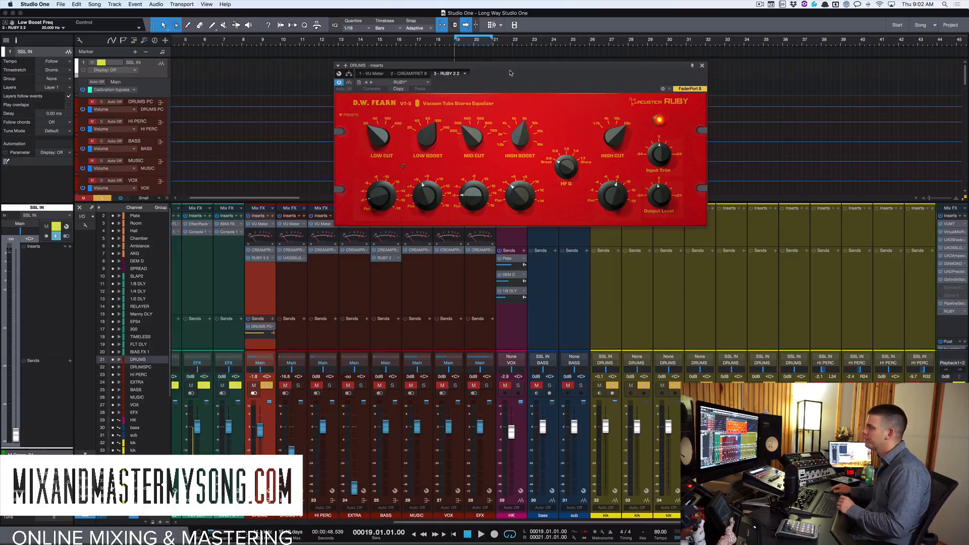
{"action": "left_click_drag", "start_coordinate": [510, 66], "coordinate": [492, 70]}
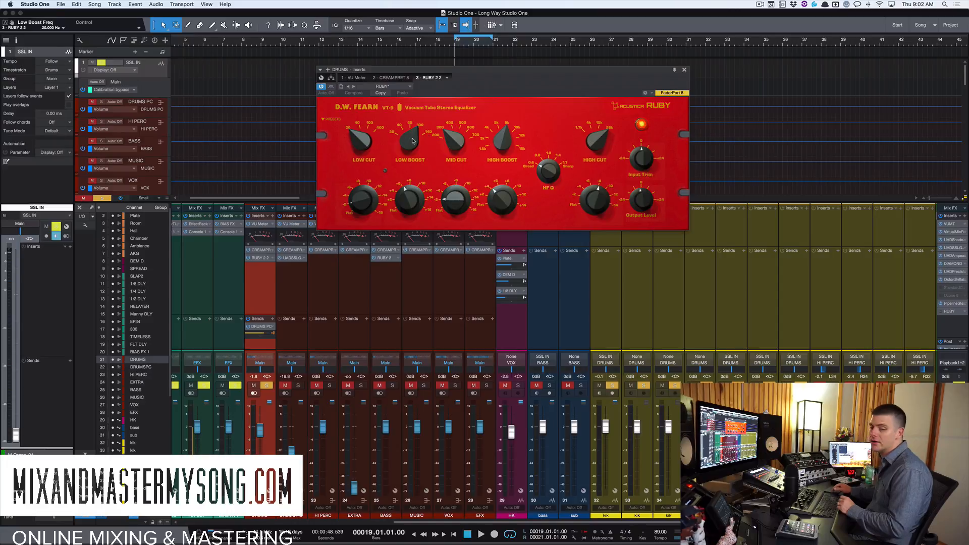
{"action": "key", "text": "space"}
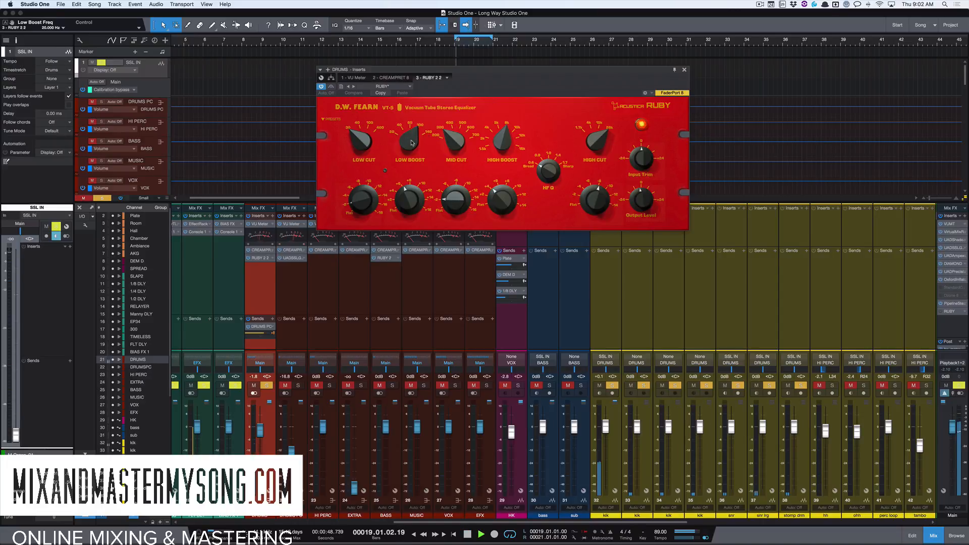
{"action": "left_click_drag", "start_coordinate": [412, 143], "coordinate": [417, 118]}
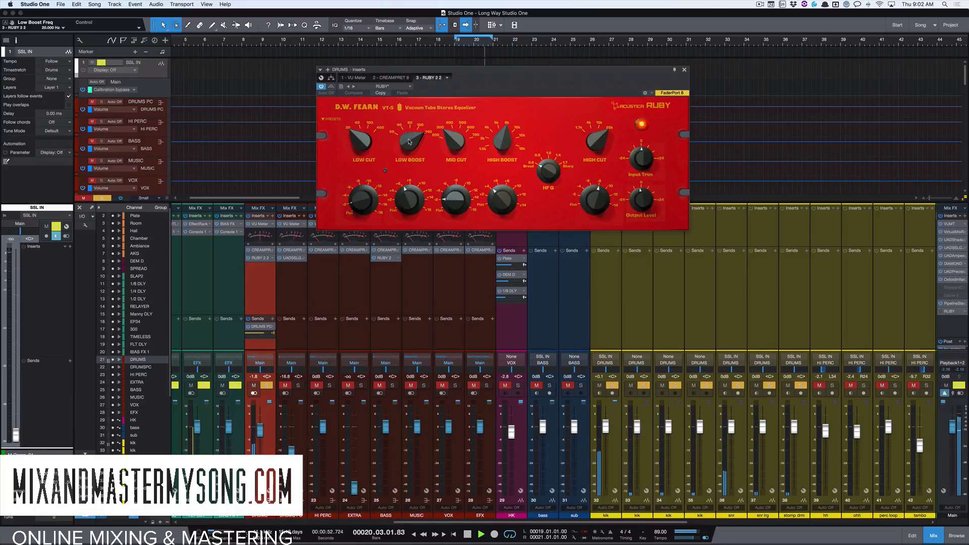
{"action": "left_click_drag", "start_coordinate": [409, 142], "coordinate": [408, 172]}
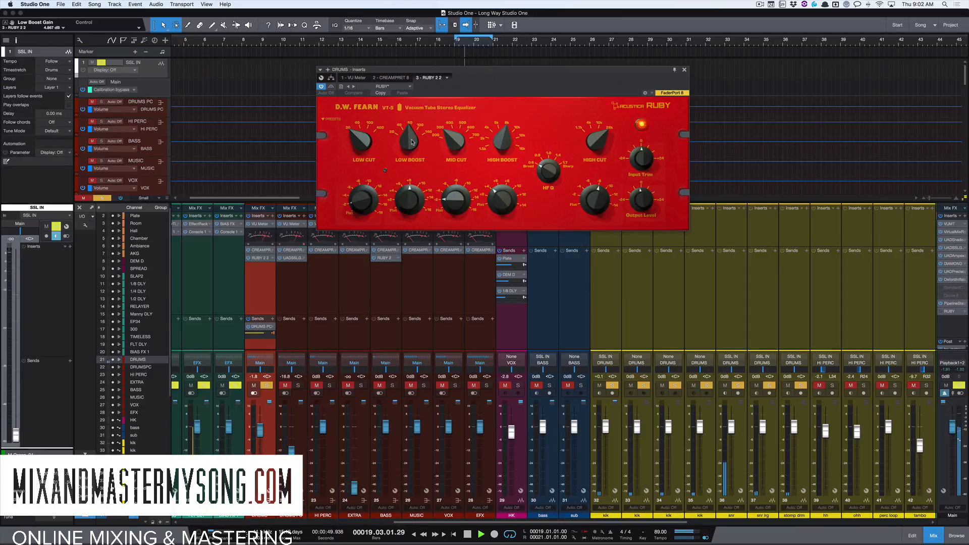
{"action": "left_click_drag", "start_coordinate": [412, 143], "coordinate": [415, 117]}
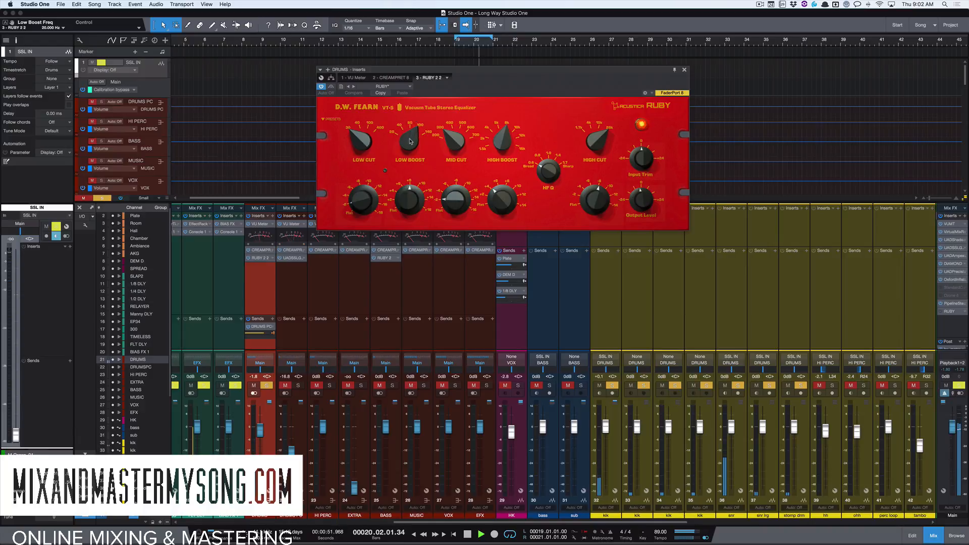
{"action": "left_click_drag", "start_coordinate": [410, 142], "coordinate": [416, 119]}
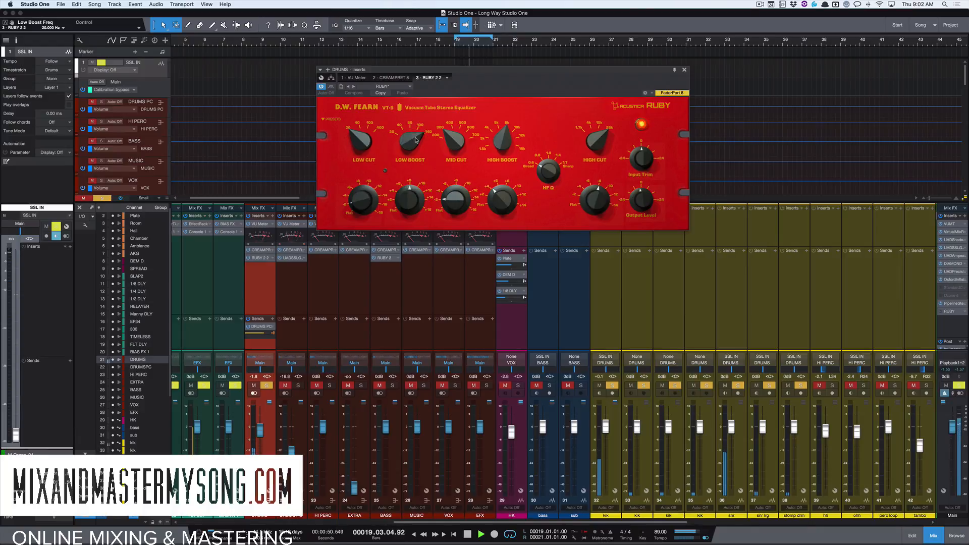
{"action": "left_click_drag", "start_coordinate": [411, 147], "coordinate": [409, 157]}
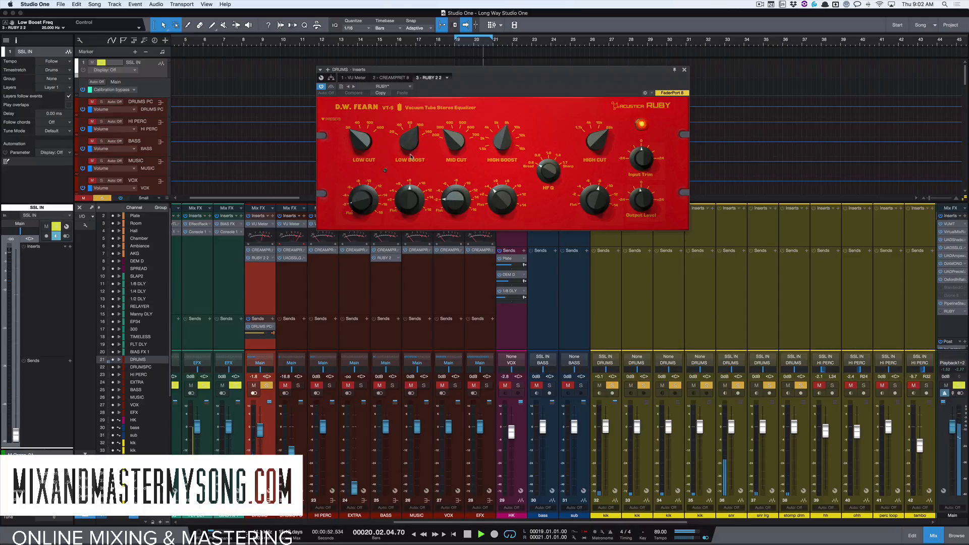
{"action": "key", "text": "space"}
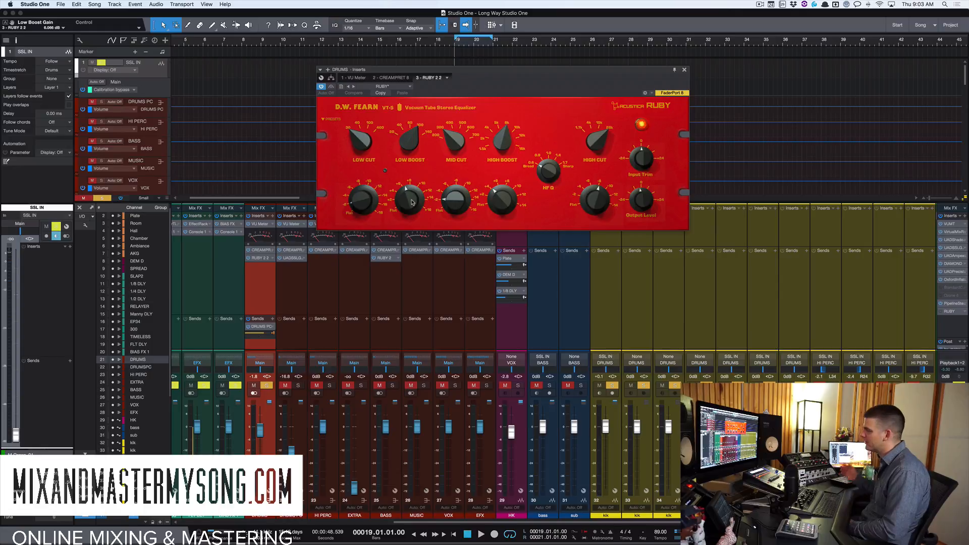
Close the drums' EQ, solo the BASS channel and open its Ruby EQ insert.
{"action": "double_click", "coordinate": [253, 257]}
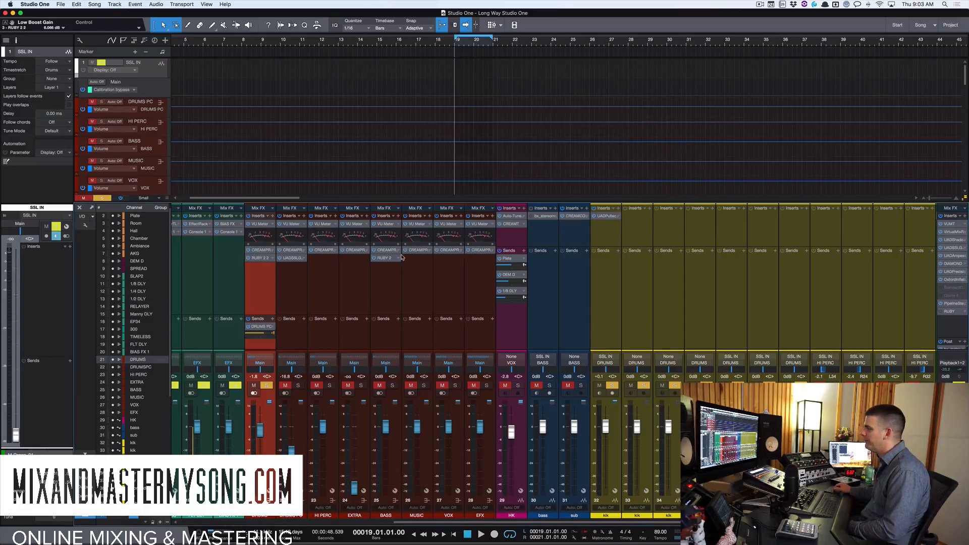
{"action": "left_click", "coordinate": [387, 287]}
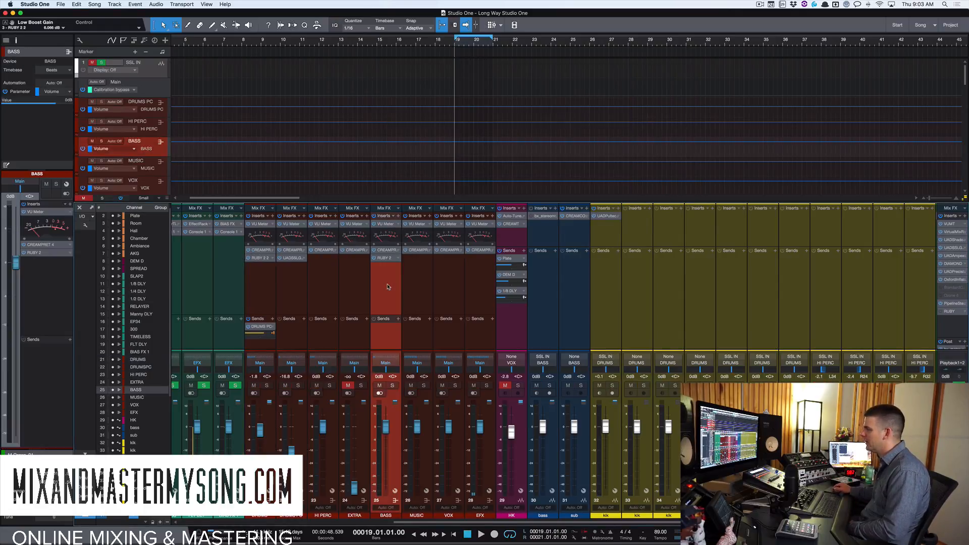
{"action": "left_click", "coordinate": [392, 385]}
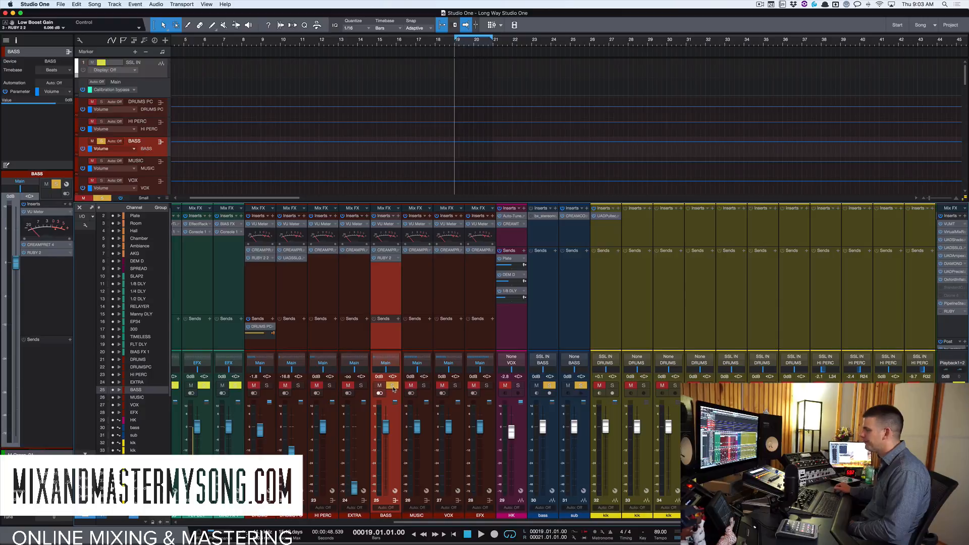
{"action": "double_click", "coordinate": [390, 257]}
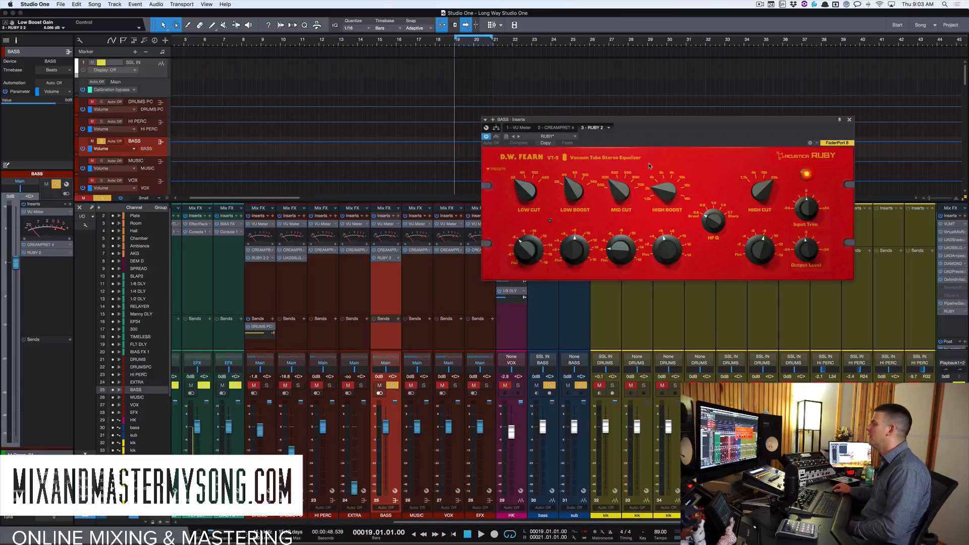
Toggle the bass Ruby EQ's bypass on and off during playback to compare the sound.
{"action": "left_click_drag", "start_coordinate": [626, 120], "coordinate": [472, 107]}
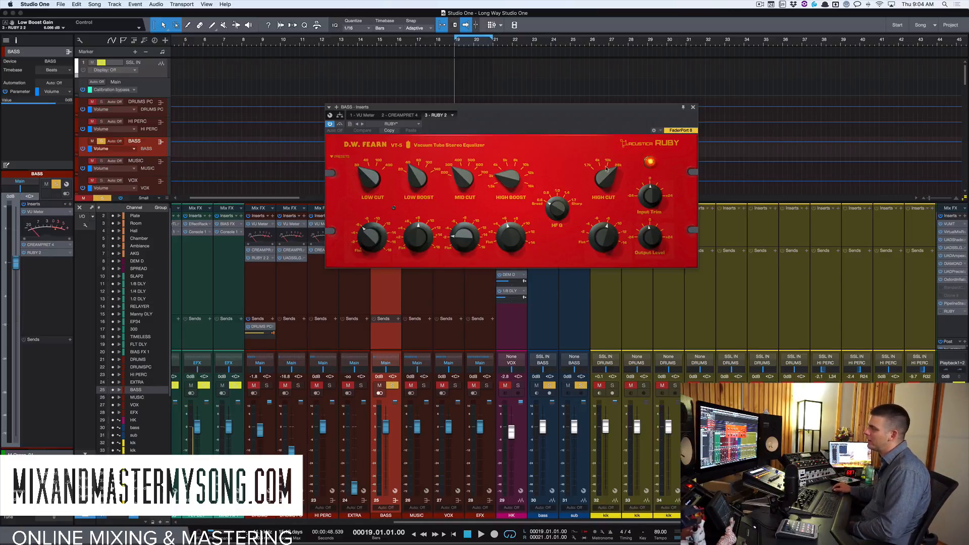
{"action": "left_click_drag", "start_coordinate": [600, 108], "coordinate": [646, 51]}
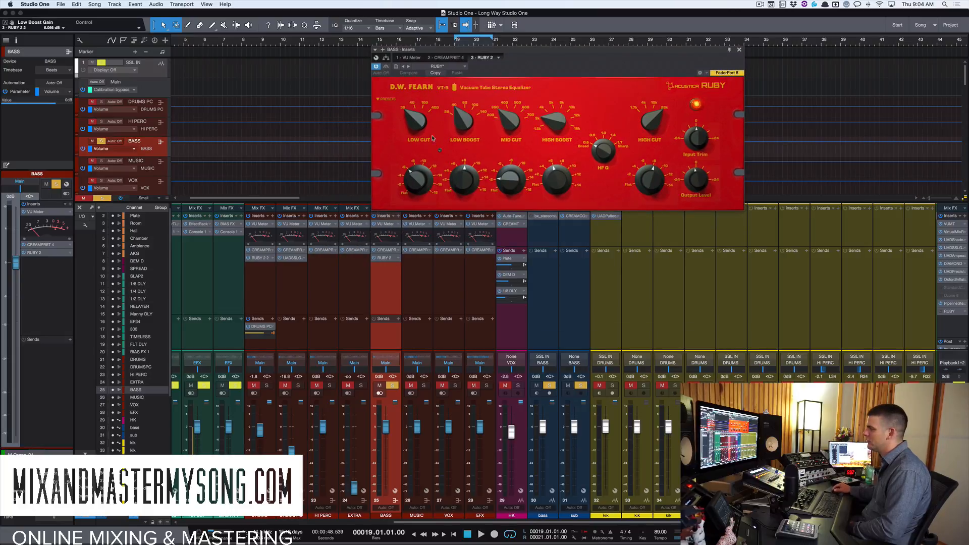
{"action": "left_click", "coordinate": [386, 67]}
{"action": "key", "text": "space"}
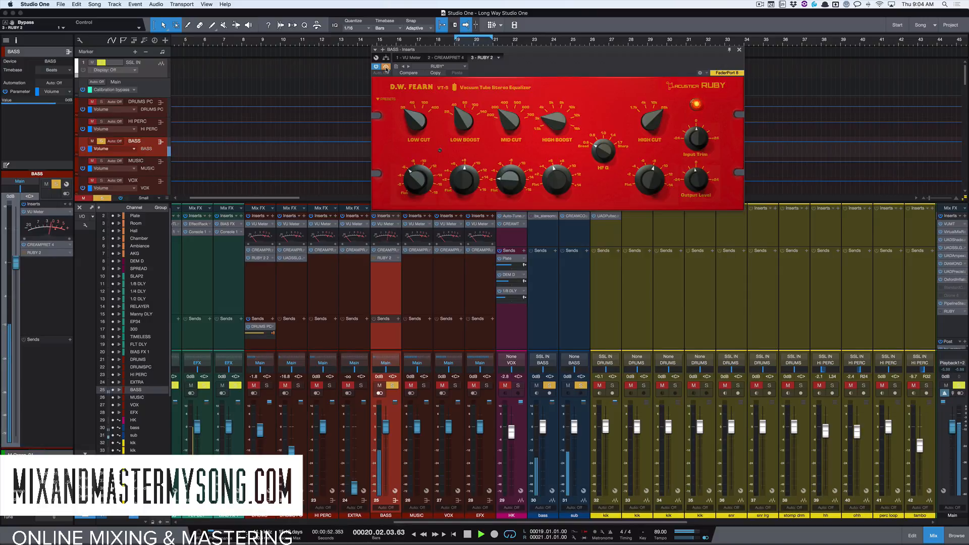
{"action": "left_click", "coordinate": [386, 67]}
{"action": "left_click", "coordinate": [386, 67]}
{"action": "left_click", "coordinate": [385, 67]}
{"action": "key", "text": "space"}
Remove the second insert plugin from the DRUMS PC channel.
{"action": "mouse_move", "coordinate": [517, 53]}
{"action": "left_mouse_down"}
{"action": "mouse_move", "coordinate": [484, 63]}
{"action": "mouse_move", "coordinate": [528, 58]}
{"action": "left_mouse_up"}
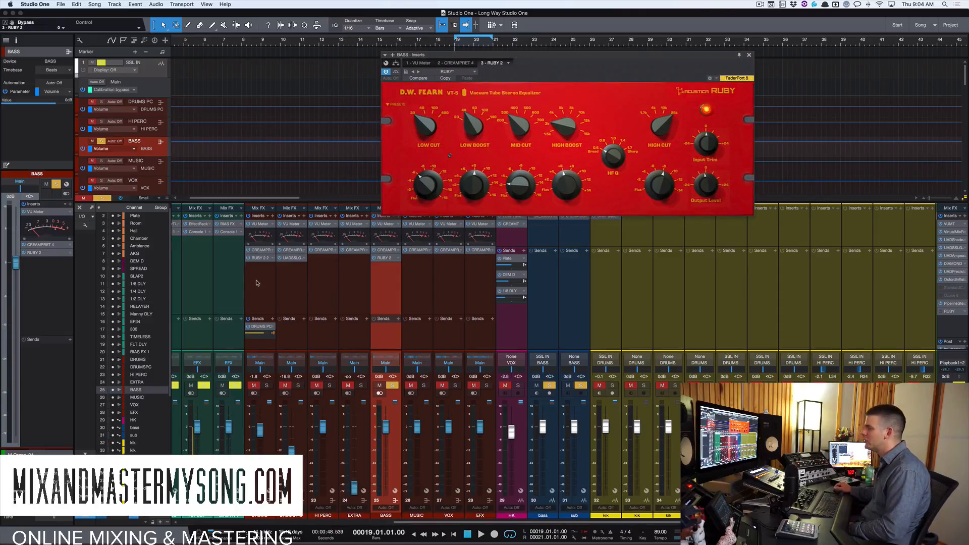
{"action": "left_click", "coordinate": [260, 258]}
{"action": "right_click", "coordinate": [301, 260]}
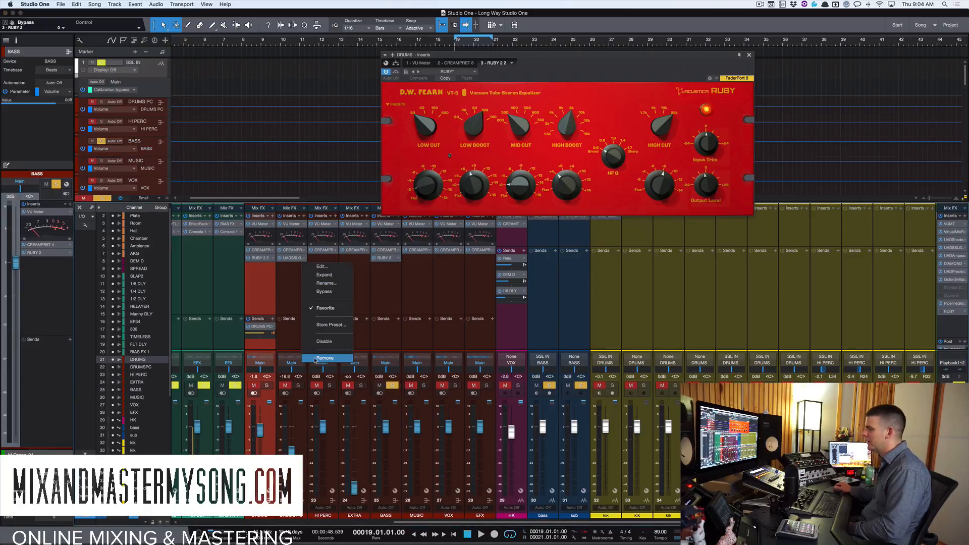
{"action": "left_click", "coordinate": [325, 358]}
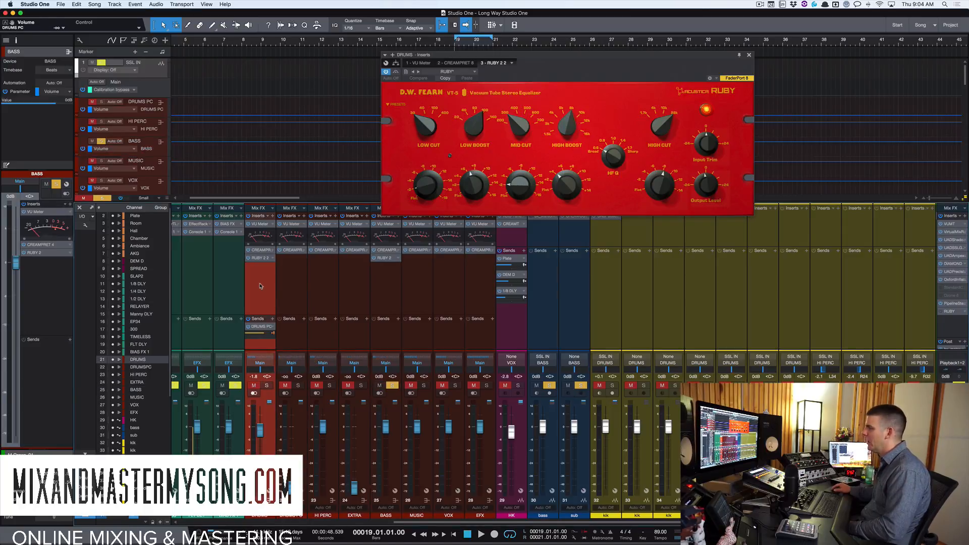
Solo the DRUMS through BASS channels and toggle the drums' Ruby EQ insert during playback to compare.
{"action": "left_click", "coordinate": [377, 268], "text": "shift"}
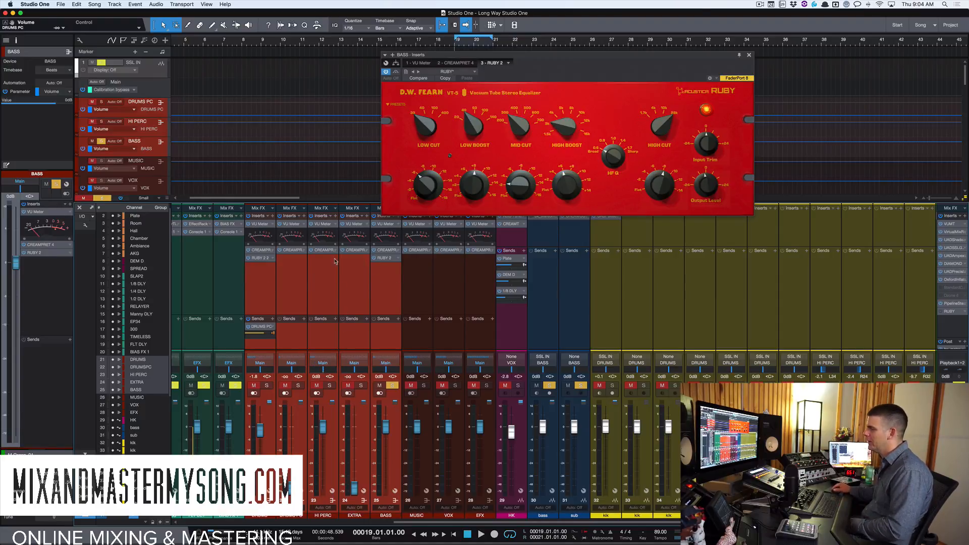
{"action": "key", "text": "s"}
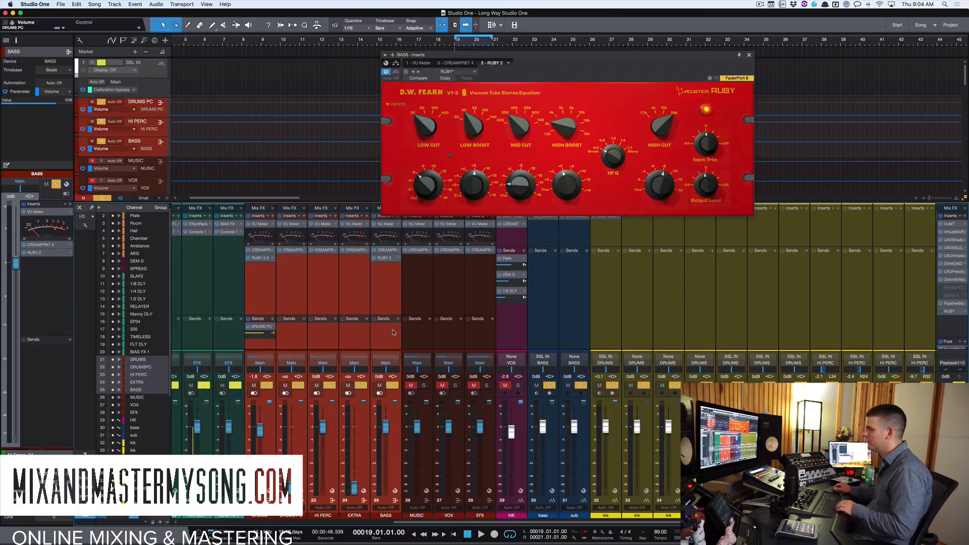
{"action": "key", "text": "space"}
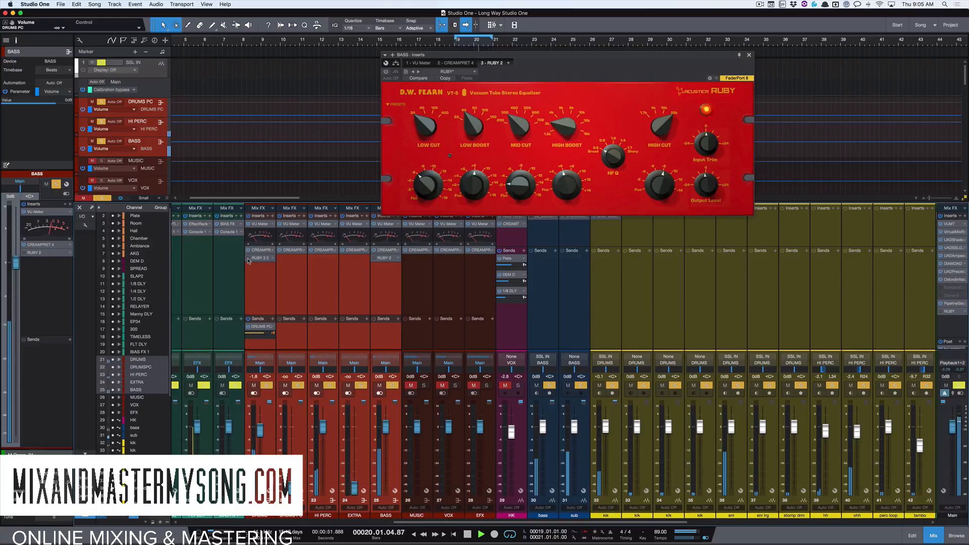
{"action": "left_click", "coordinate": [248, 259]}
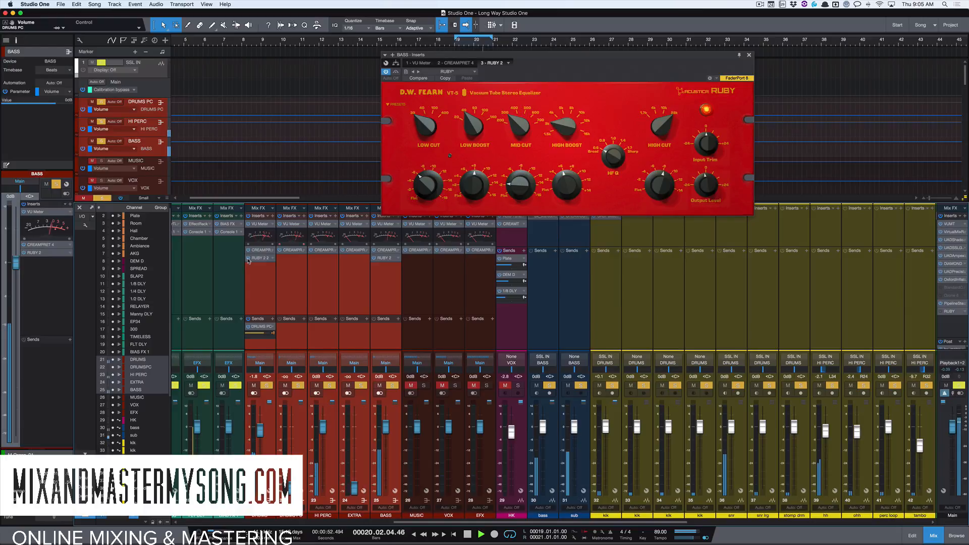
{"action": "left_click", "coordinate": [248, 259]}
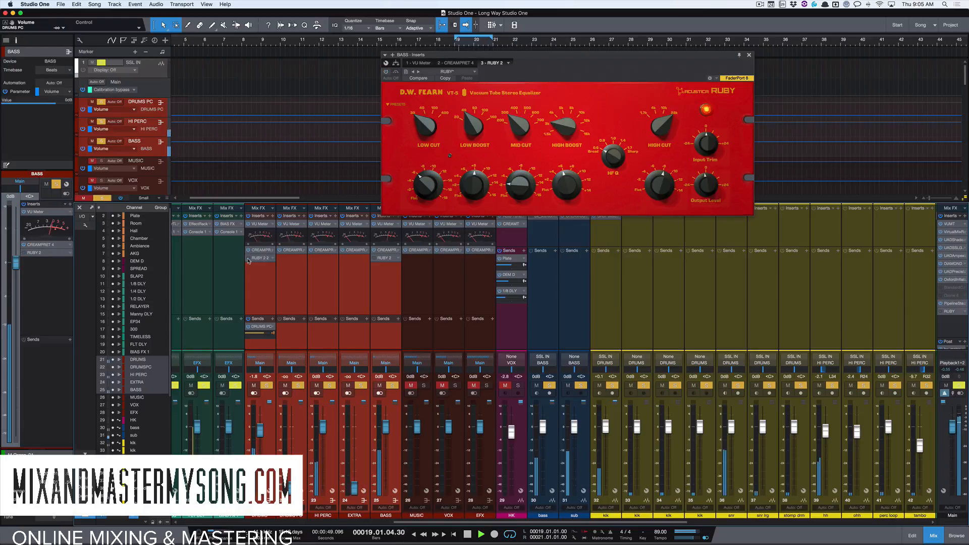